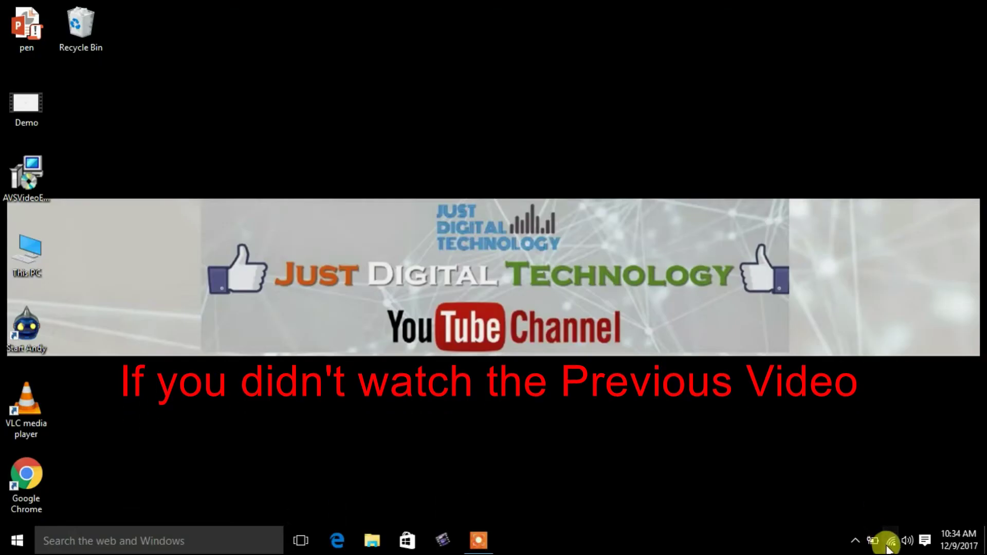
Step: Open Chrome and log in to the router admin page at 192.168.0.1
left_click(891, 541)
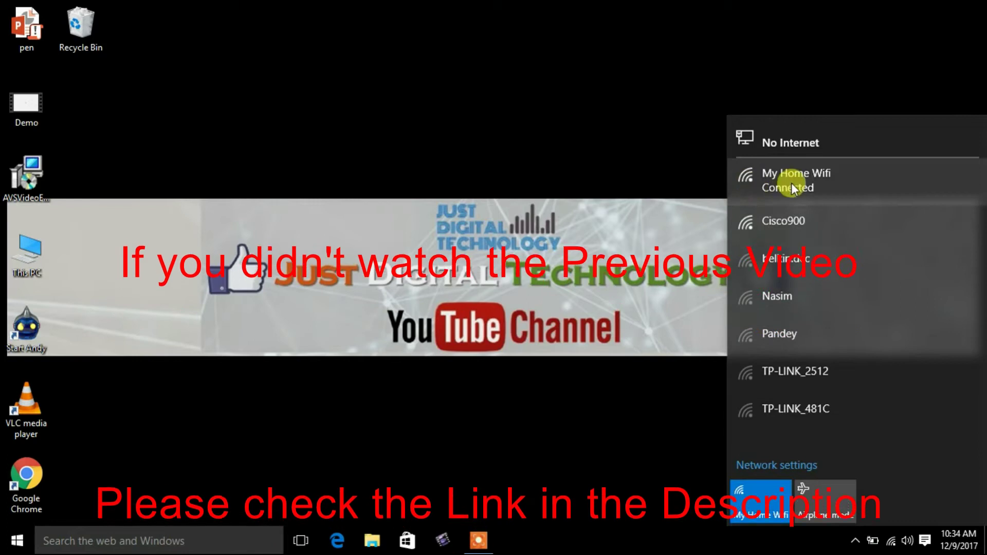
left_click(488, 175)
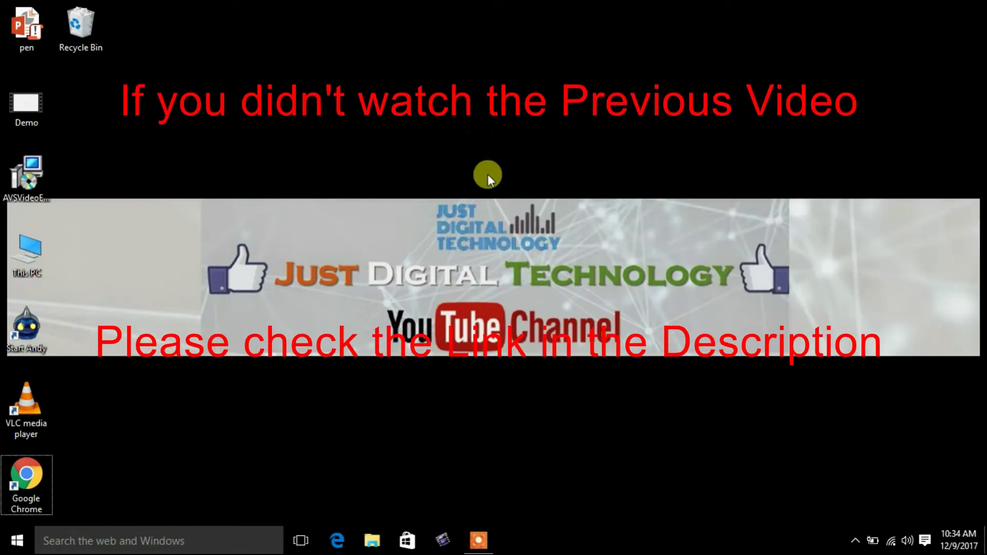
double_click(28, 483)
type("192.168.0.1")
key("Return")
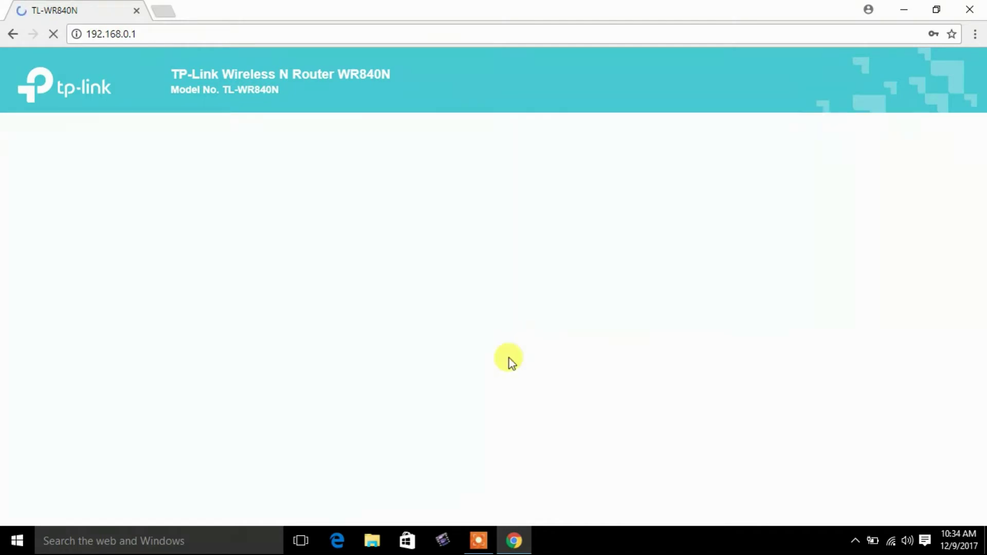
left_click(510, 355)
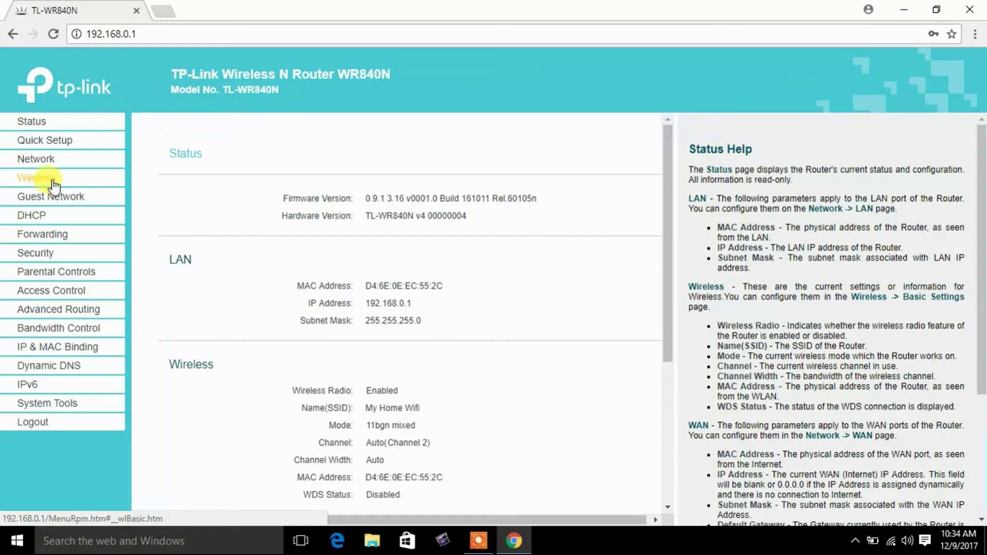
Step: Disable SSID broadcast for 'My Home Wifi' and save the wireless settings
left_click(37, 178)
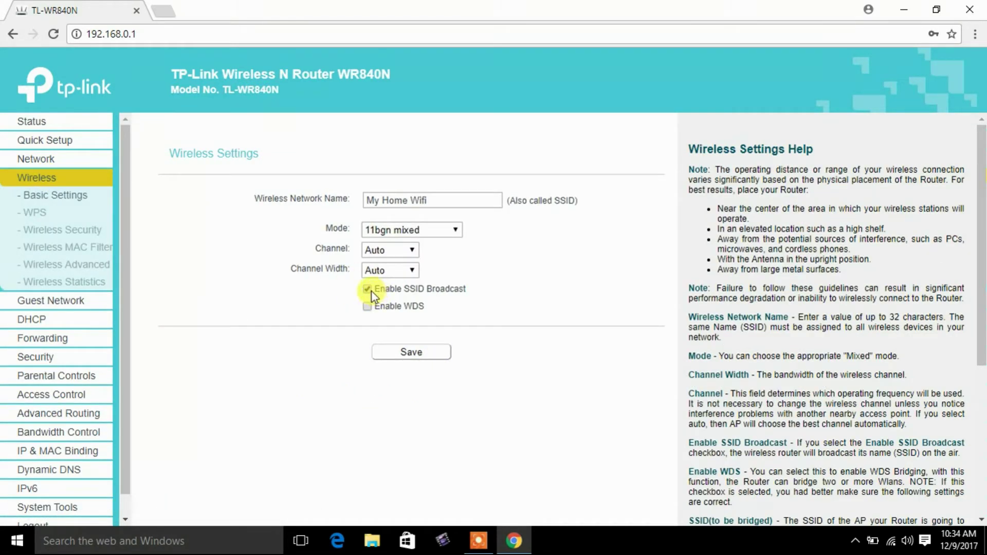
left_click(368, 290)
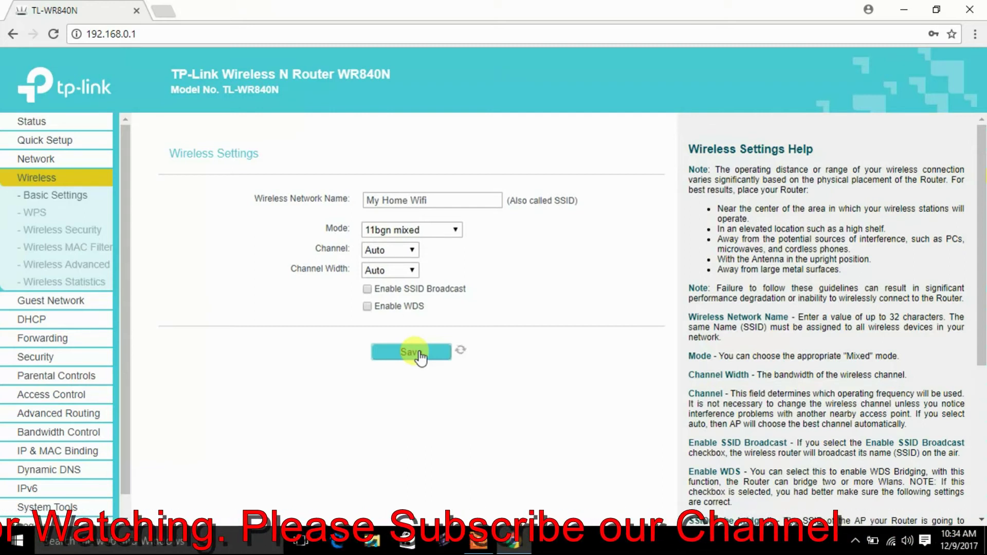
left_click(419, 355)
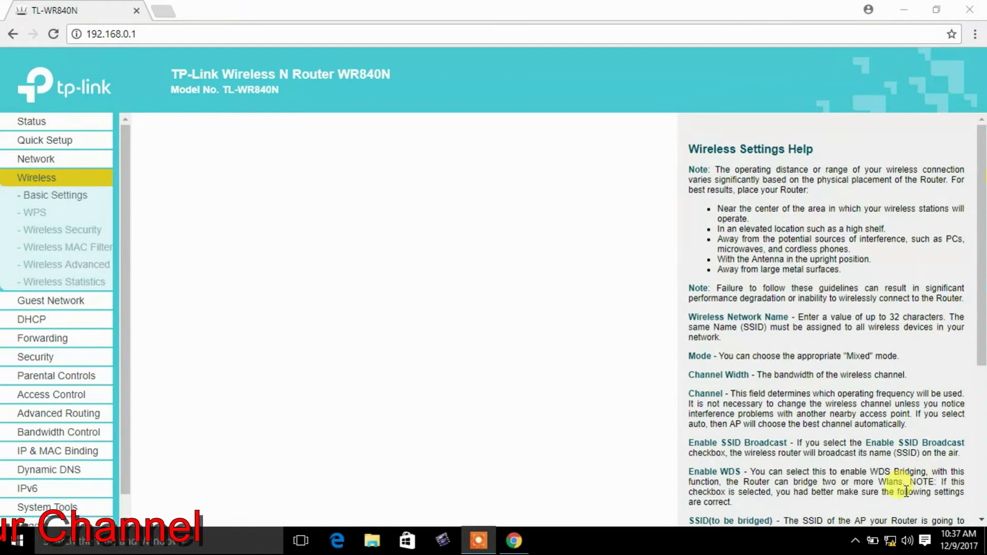
Step: Connect to Hidden Network without auto-connect, entering 'My Home Wifi' as its name
left_click(893, 541)
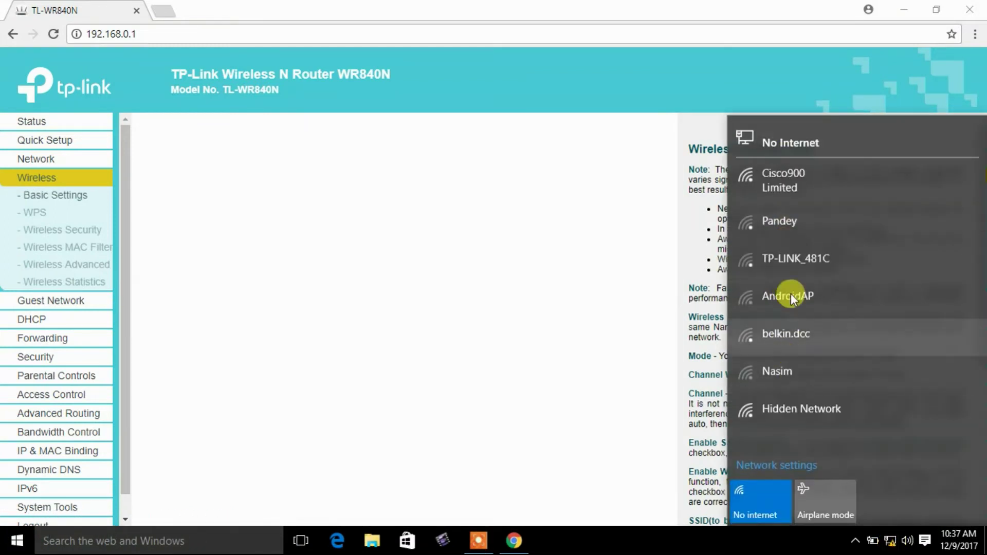
left_click(783, 416)
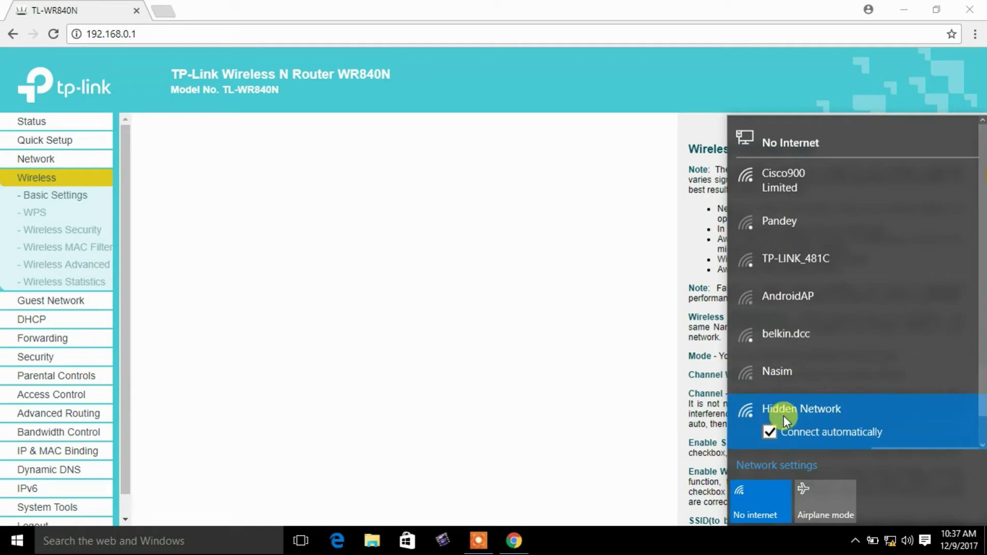
left_click(832, 434)
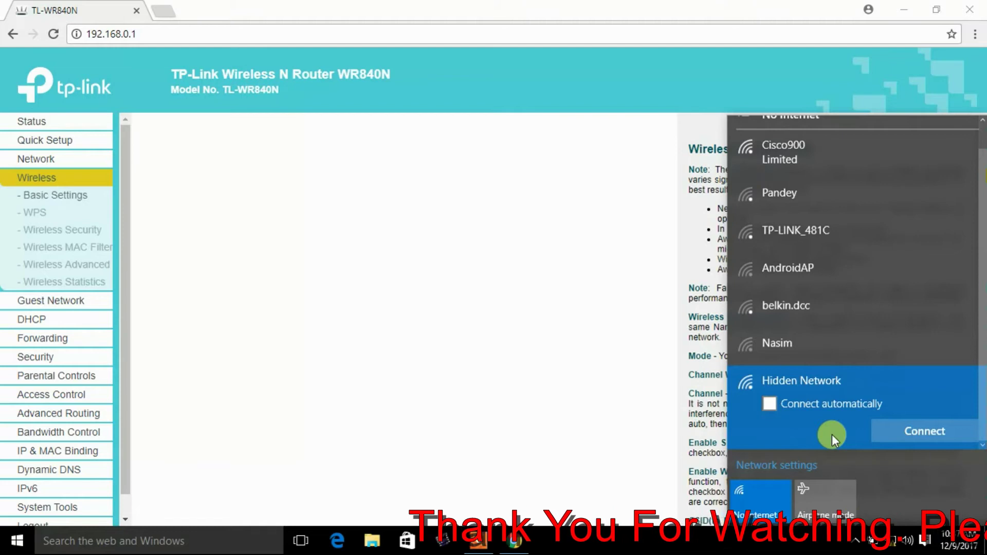
left_click(920, 431)
type("My Home Wi")
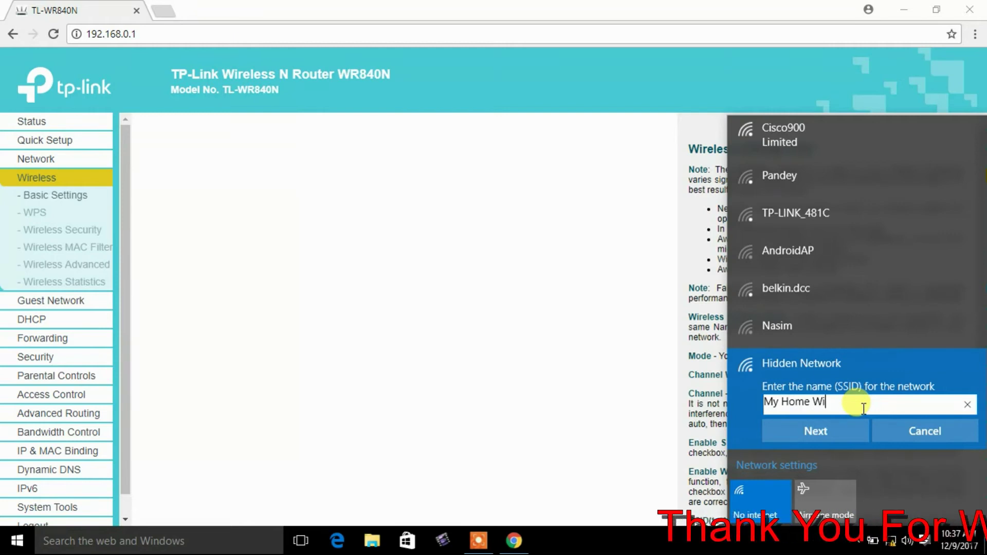
type("fi")
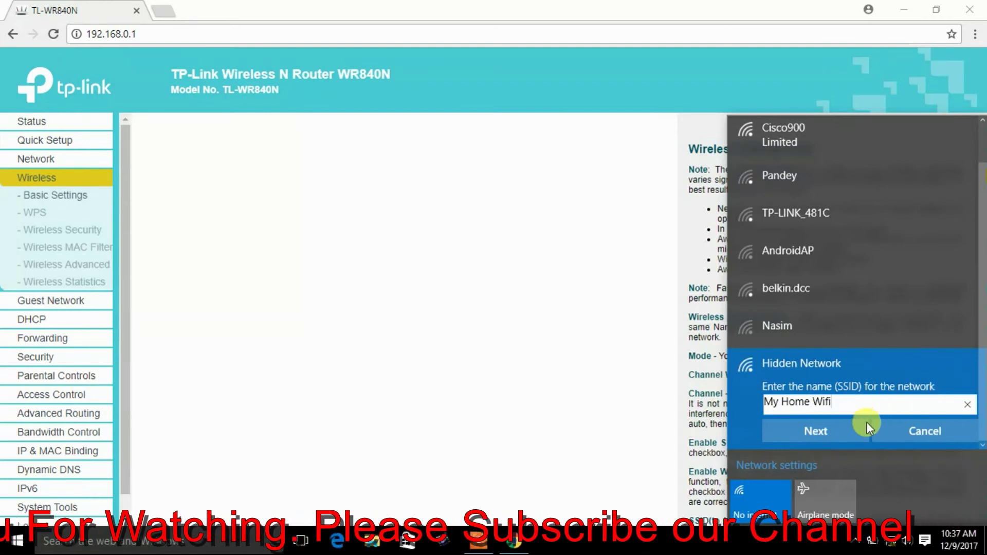
left_click(835, 432)
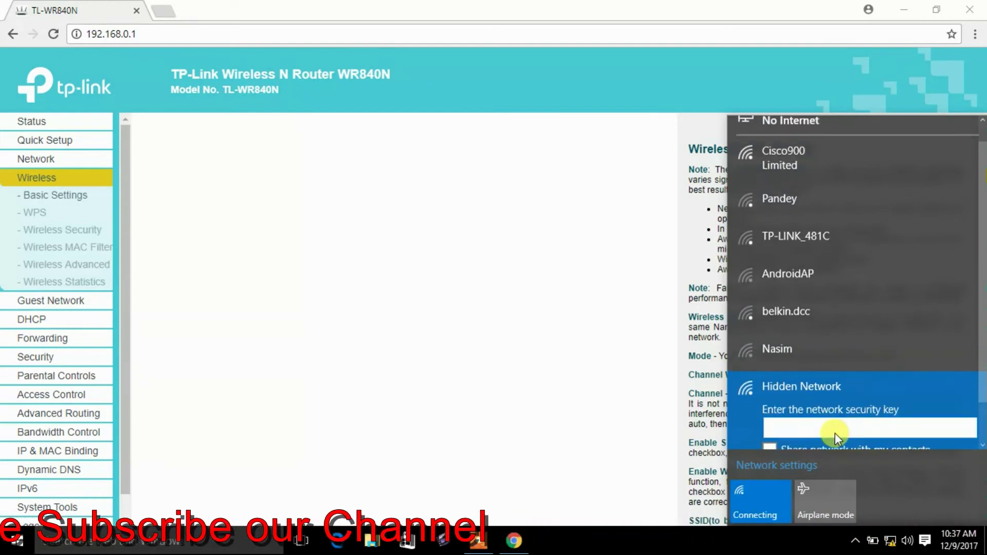
scroll(836, 433, "down", 2)
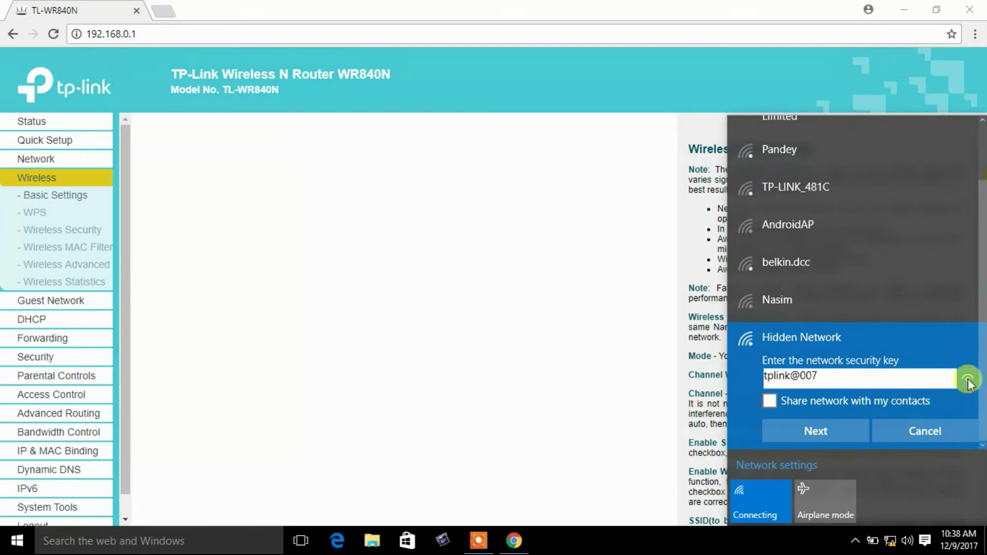
Step: Submit the security key, answer the discoverability prompt, and dismiss the network list
left_click(806, 436)
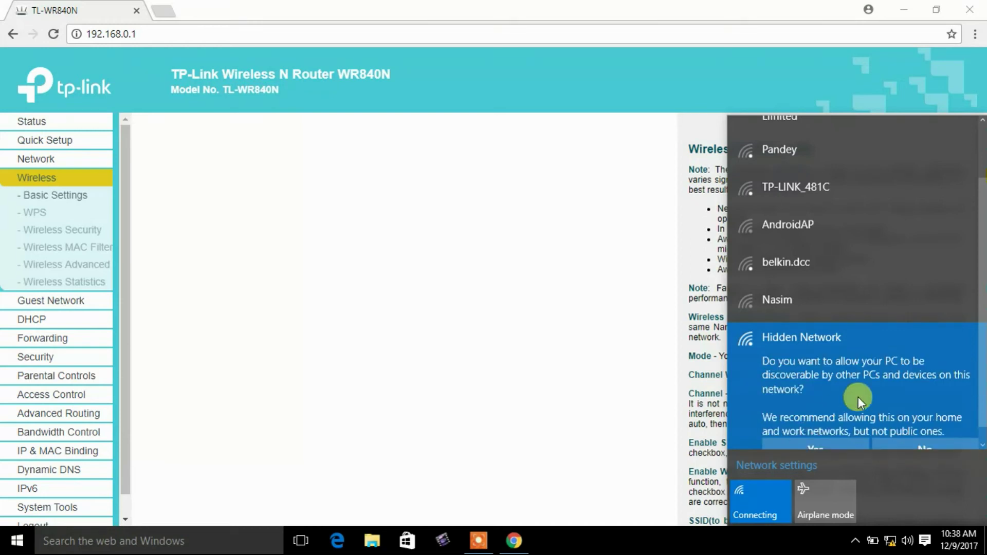
left_click(834, 429)
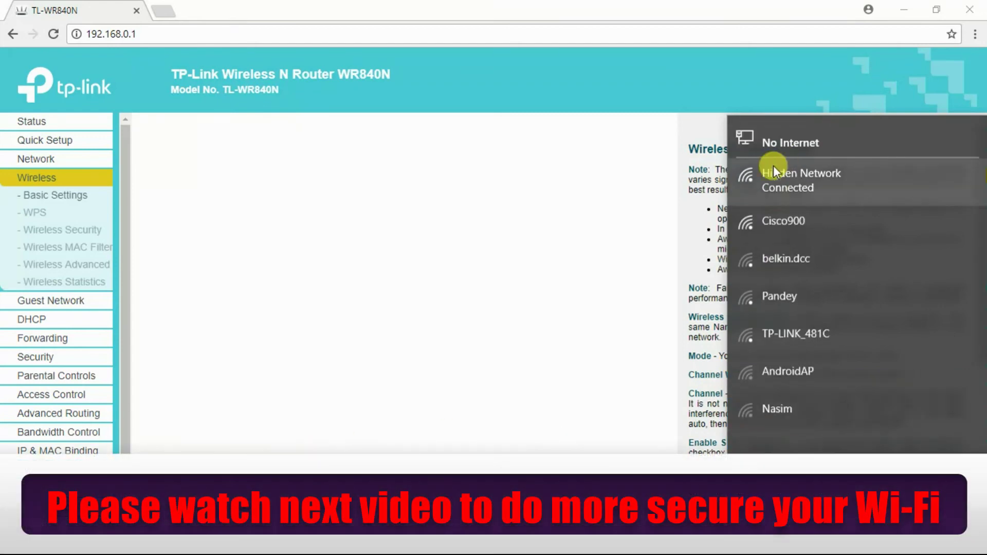
left_click(518, 188)
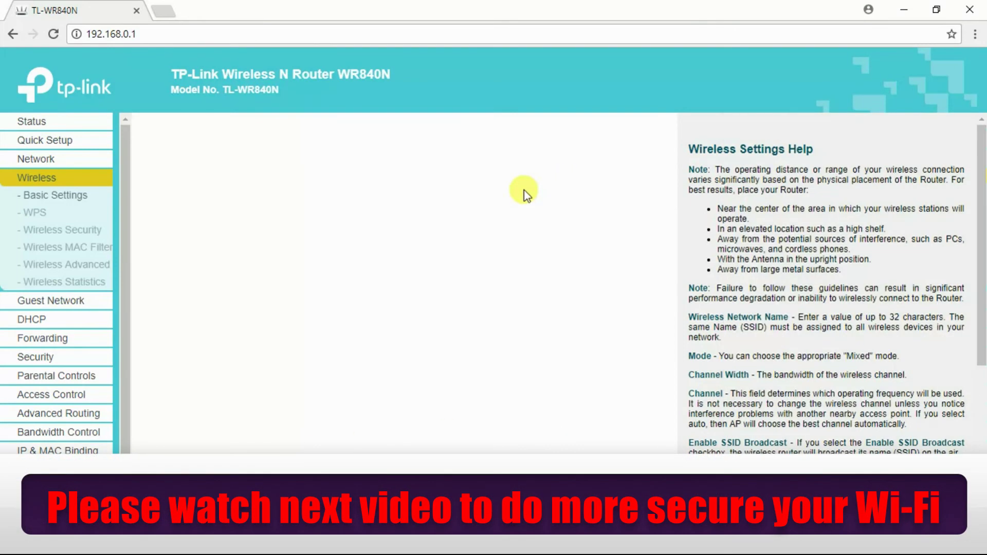